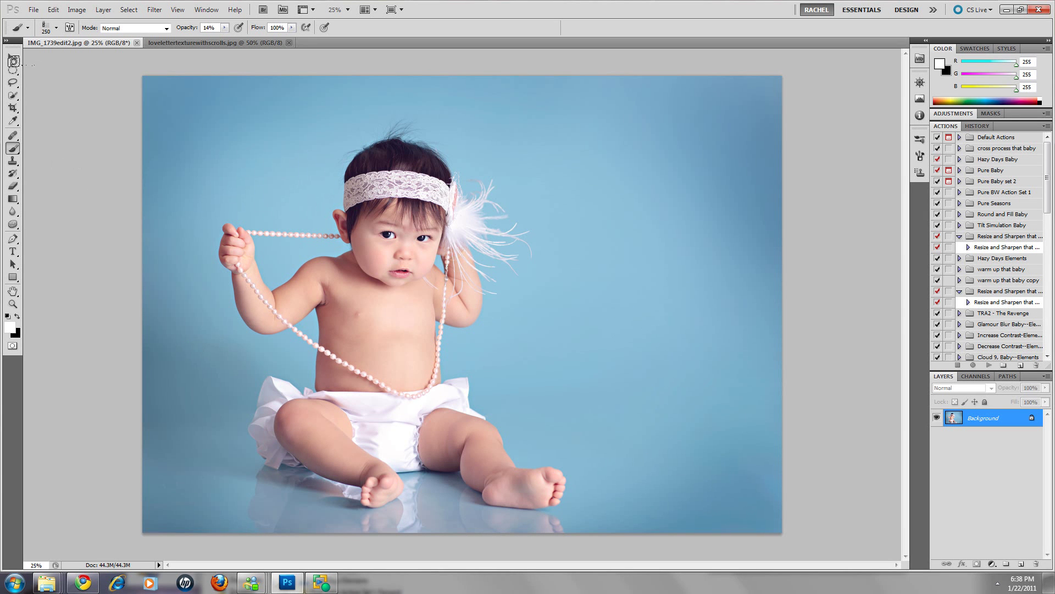
# - With the Move tool active, float the love-letter texture document into its own window beside the baby photo
pyautogui.click(13, 56)
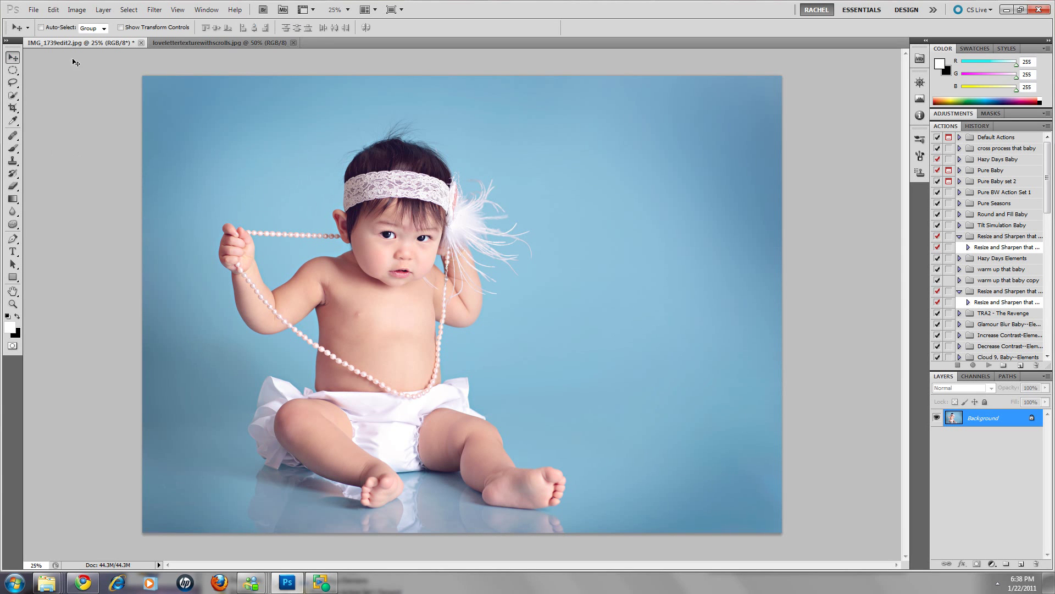
pyautogui.moveTo(194, 42); pyautogui.dragTo(606, 91)
pyautogui.moveTo(649, 51)
pyautogui.mouseDown()
pyautogui.moveTo(690, 44)
pyautogui.moveTo(659, 62)
pyautogui.mouseUp()
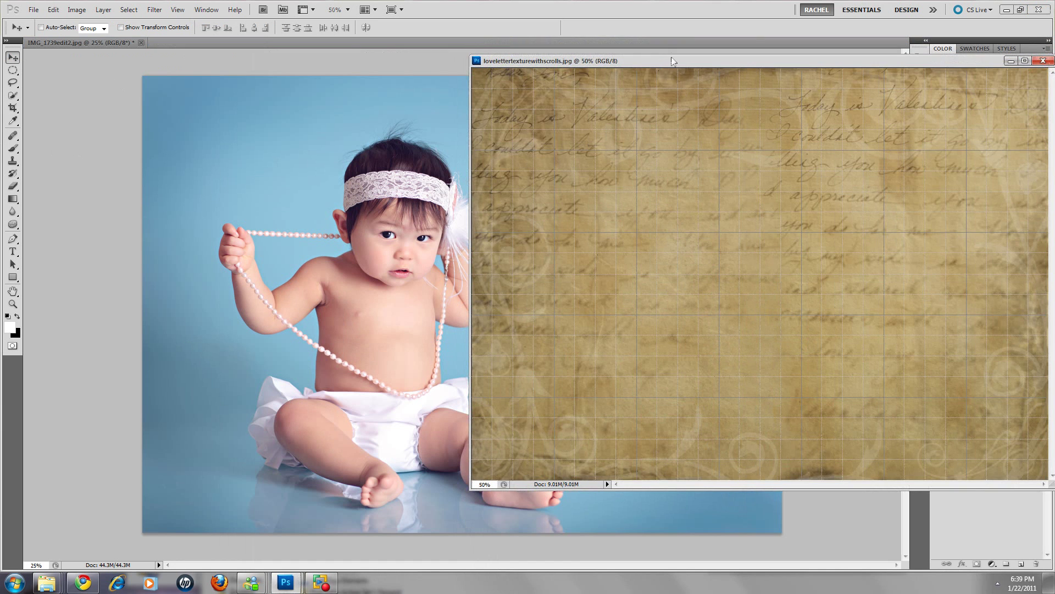
pyautogui.moveTo(676, 61); pyautogui.dragTo(707, 425)
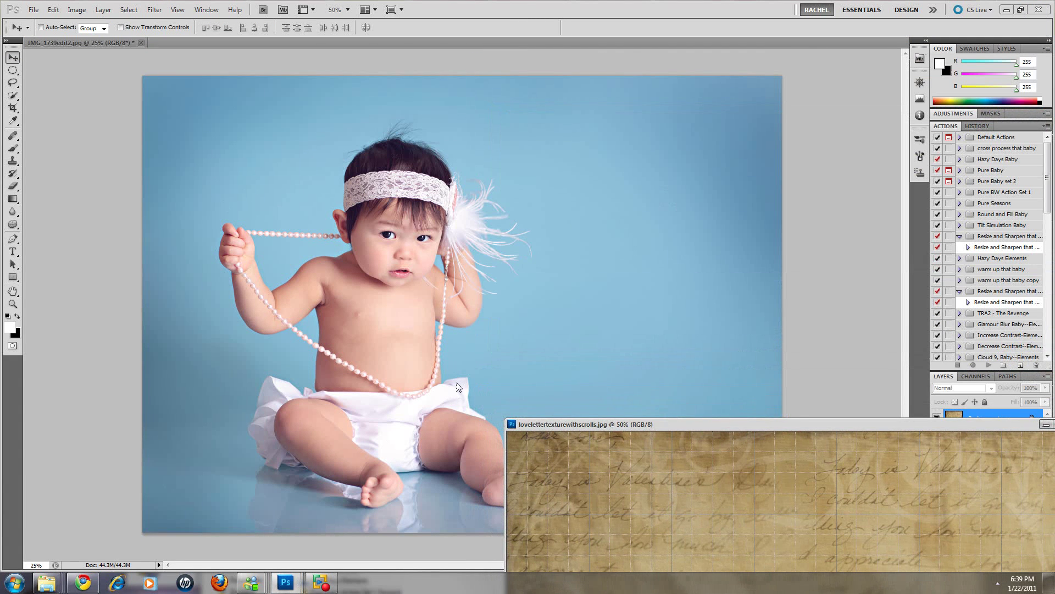
pyautogui.moveTo(638, 427); pyautogui.dragTo(598, 89)
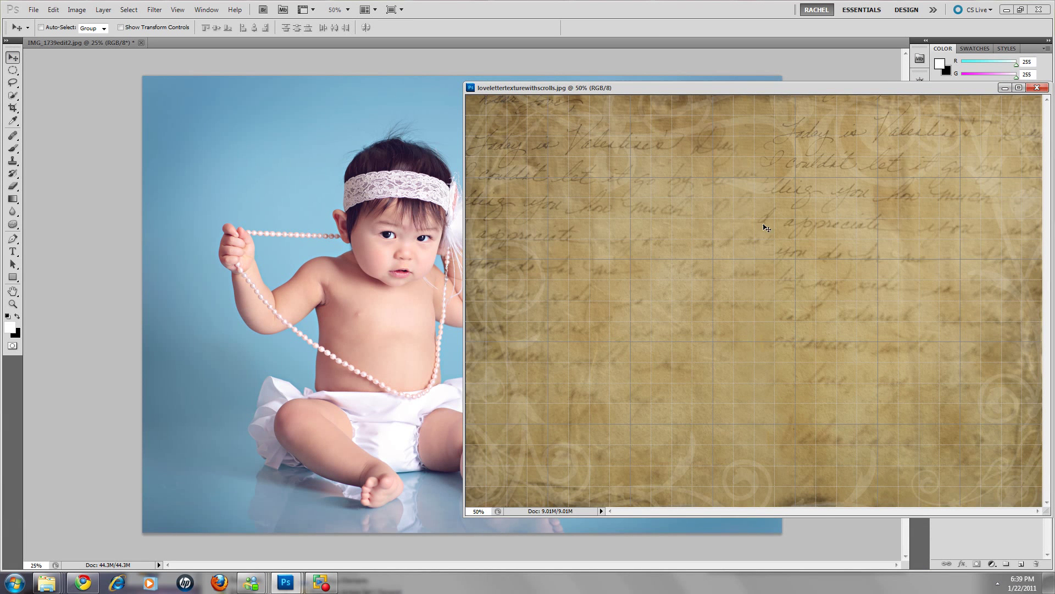
# - Drag the texture onto the baby photo, accept the profile conversion, and place it top-left
pyautogui.moveTo(758, 212); pyautogui.dragTo(355, 230)
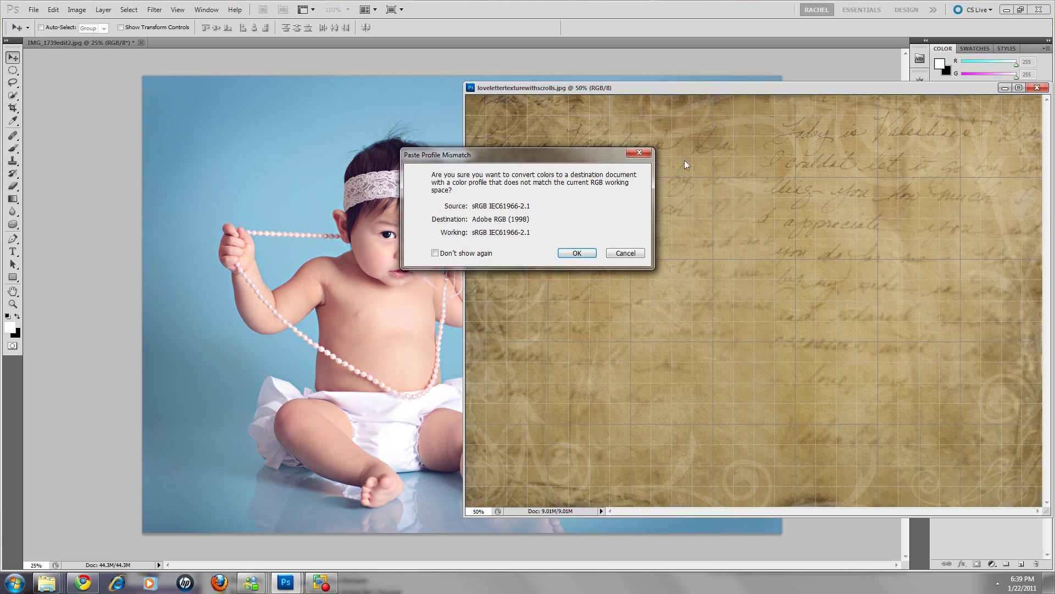
pyautogui.click(581, 257)
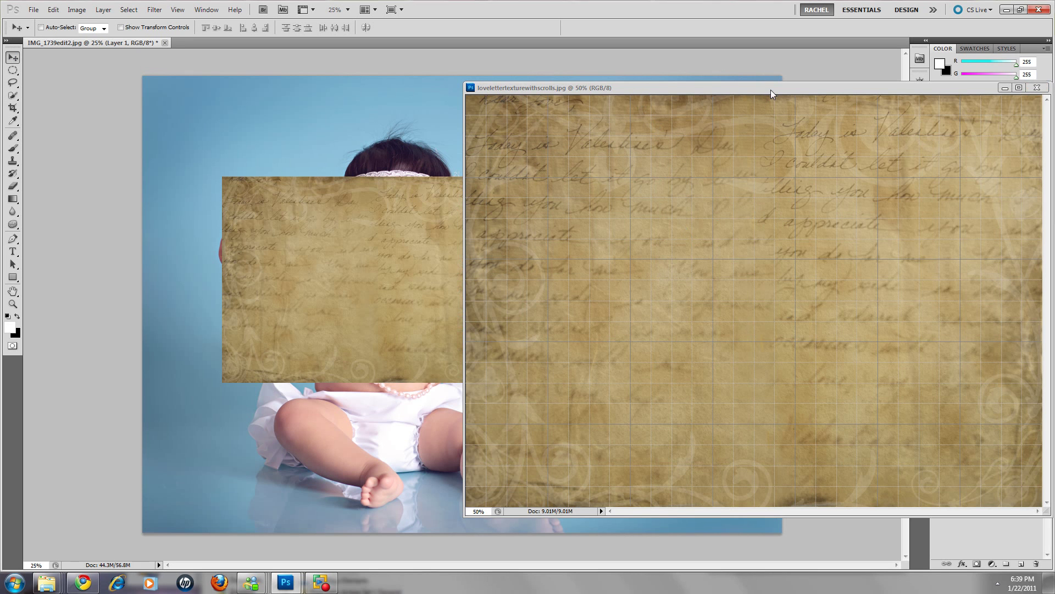
pyautogui.moveTo(771, 91); pyautogui.dragTo(635, 146)
pyautogui.click(869, 144)
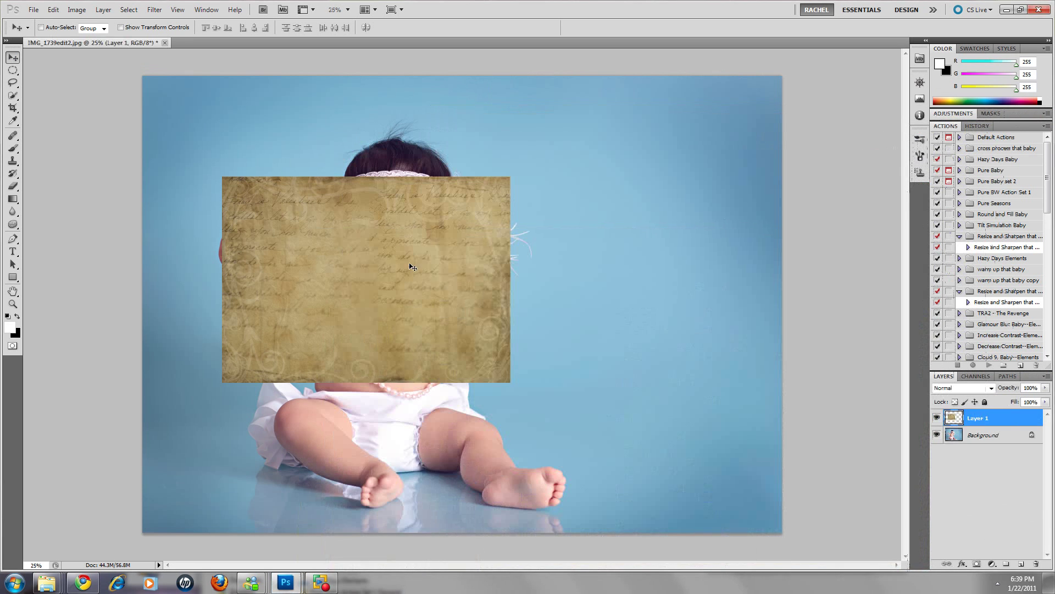
pyautogui.moveTo(354, 228); pyautogui.dragTo(273, 125)
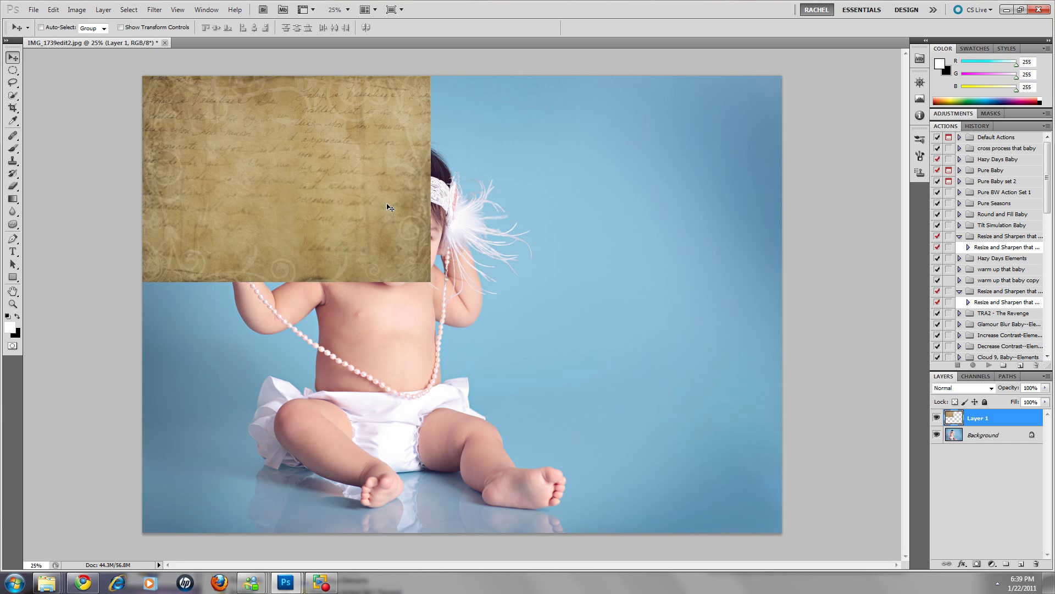
# - Free Transform the texture layer to about 222% so it fills the whole baby-photo canvas
pyautogui.moveTo(297, 177); pyautogui.dragTo(269, 180)
pyautogui.hotkey('ctrl', 't')
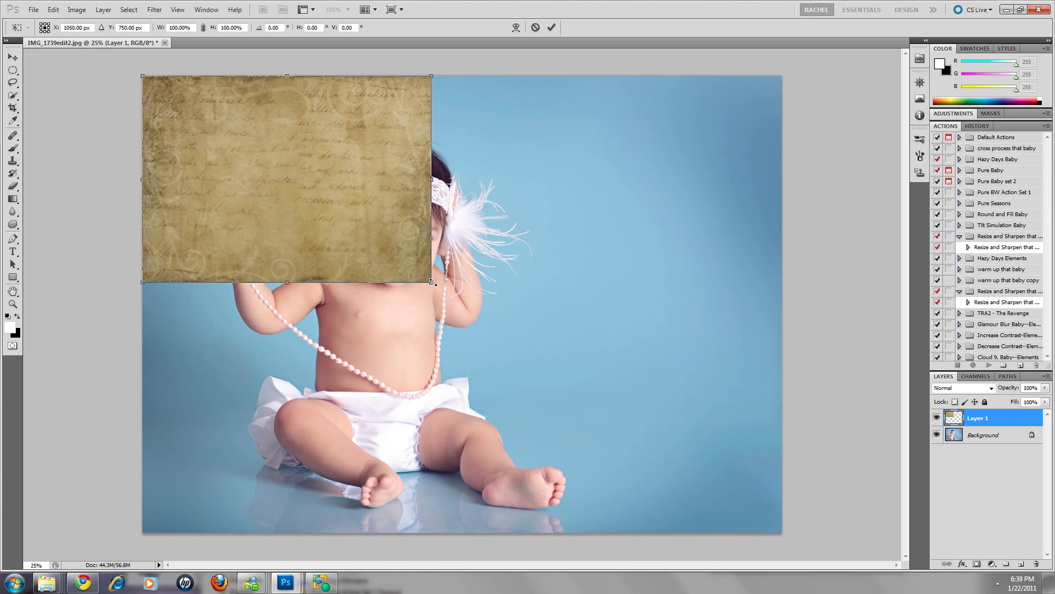
pyautogui.moveTo(431, 282); pyautogui.dragTo(800, 512)
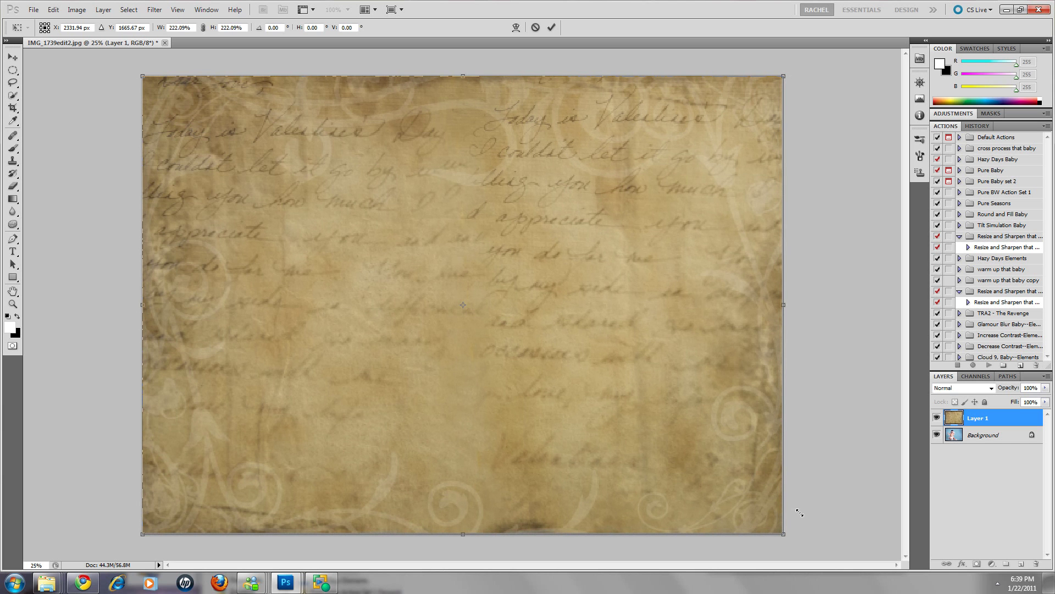
pyautogui.press('Return')
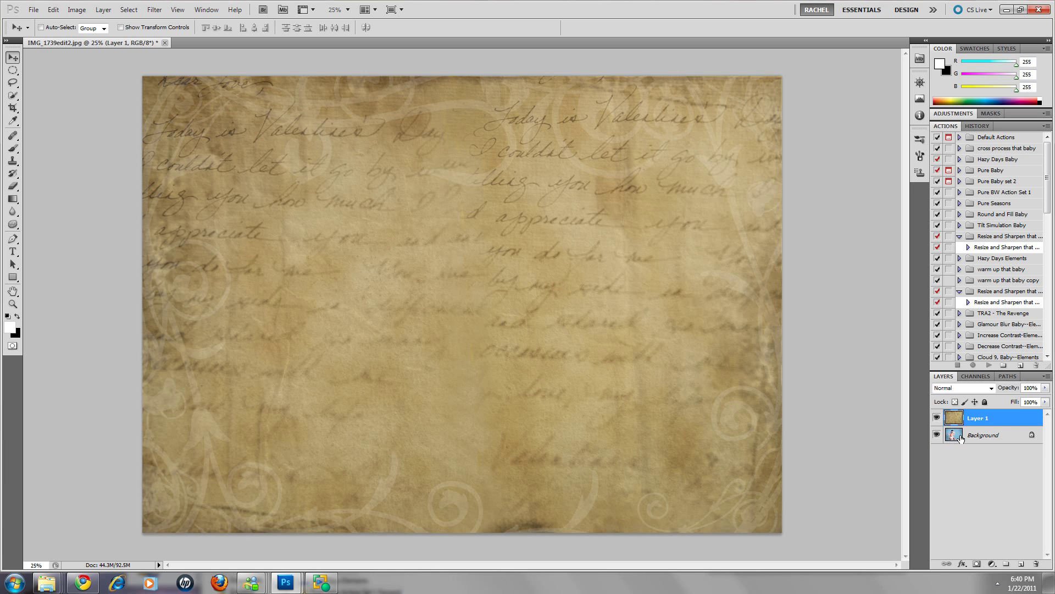
# - Preview Soft Light, Screen and Hard Light blend modes on the texture layer
pyautogui.click(991, 388)
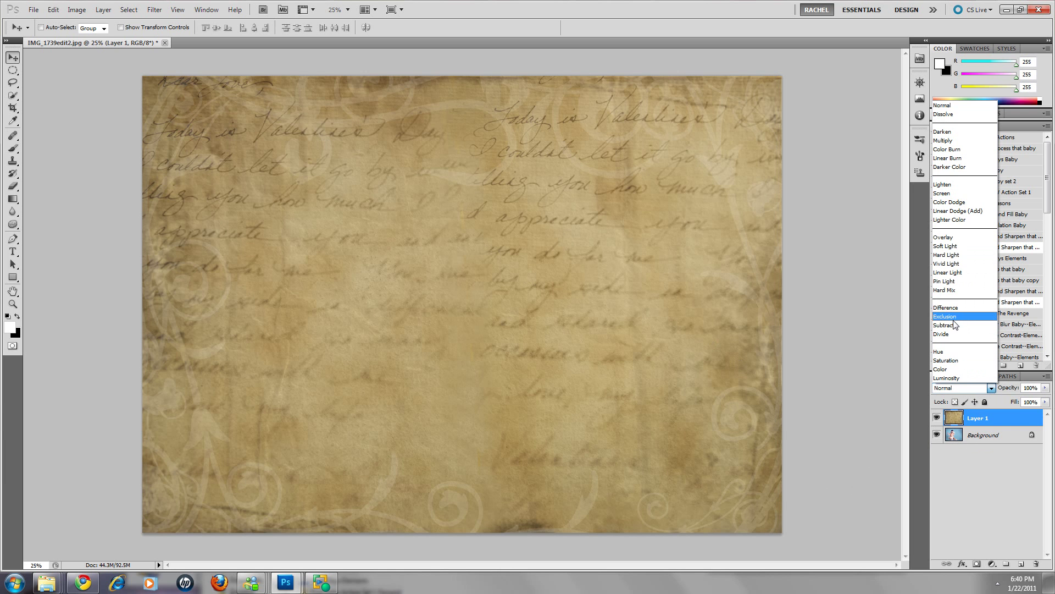
pyautogui.click(946, 247)
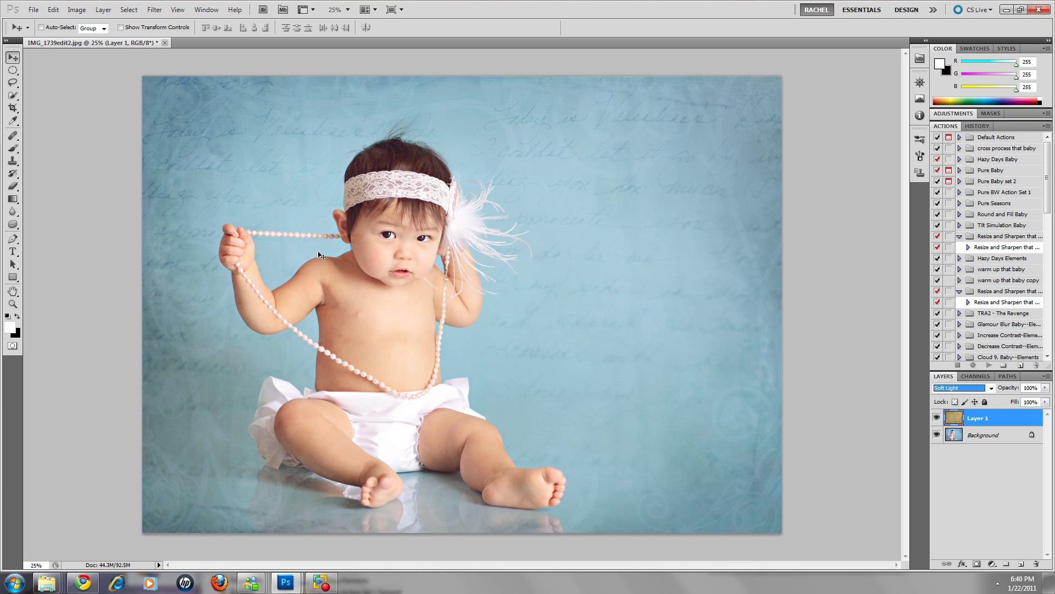
pyautogui.click(992, 390)
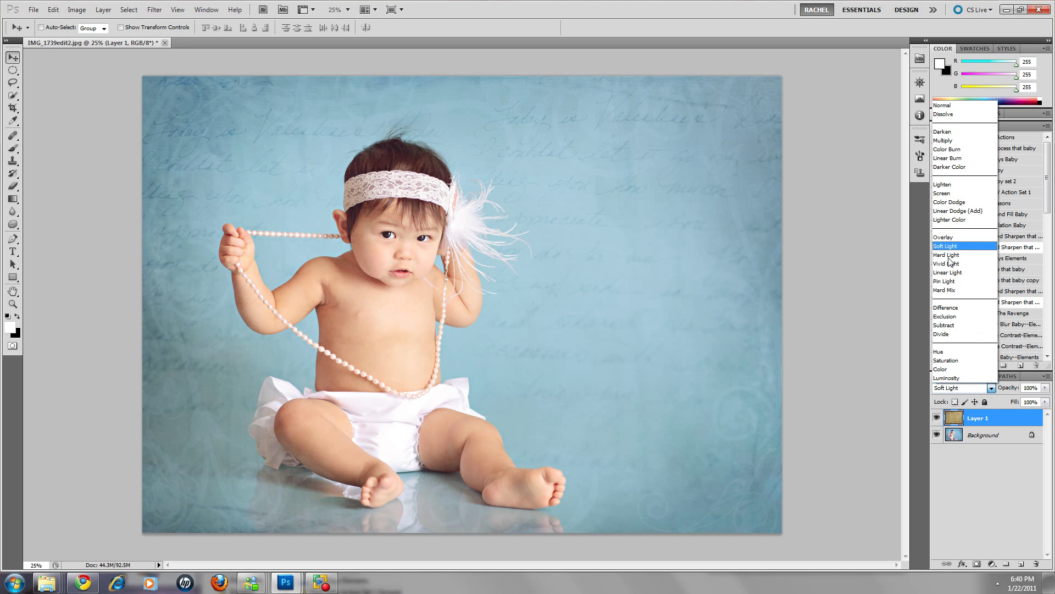
pyautogui.click(934, 193)
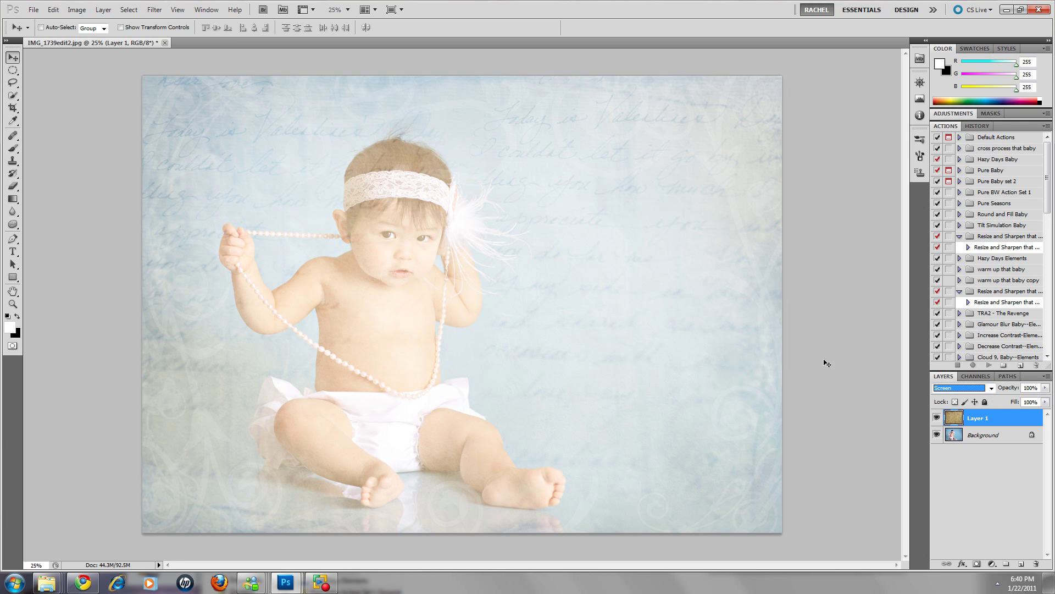
pyautogui.click(990, 389)
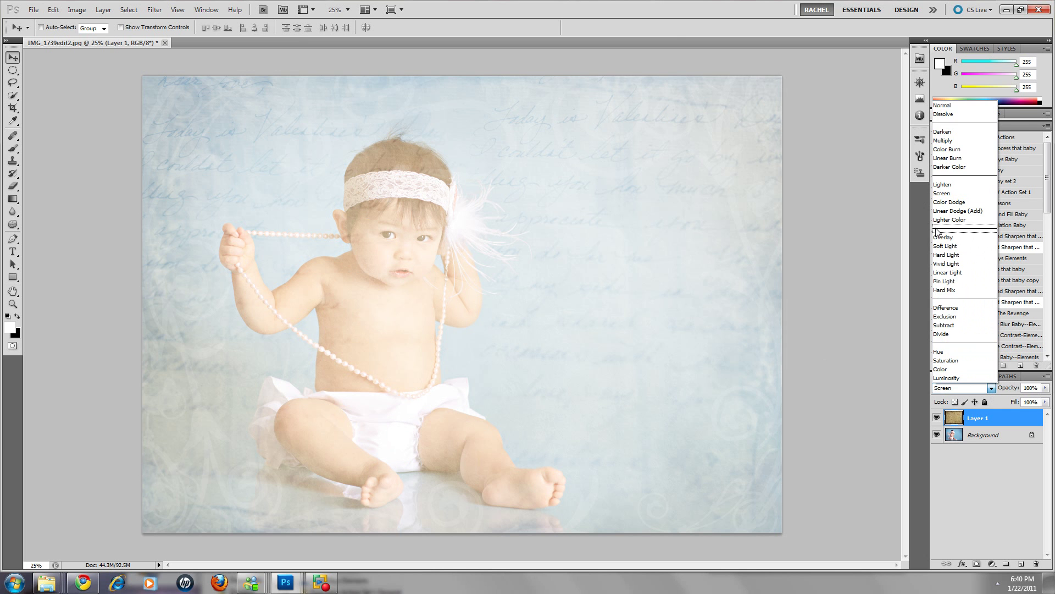
pyautogui.click(946, 254)
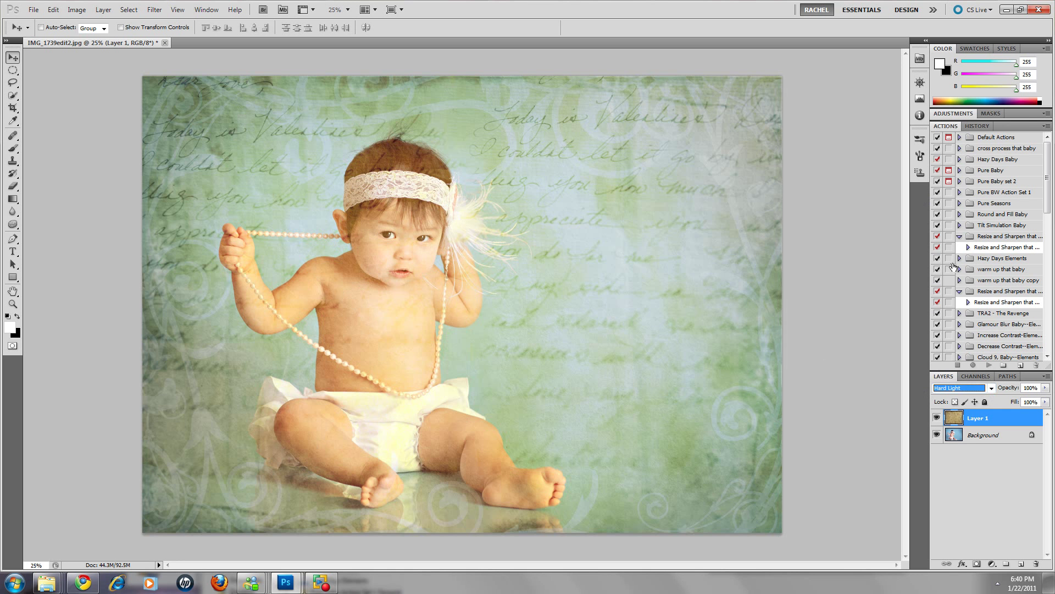
# - Try Overlay and Multiply, then settle on Soft Light for Layer 1
pyautogui.click(993, 388)
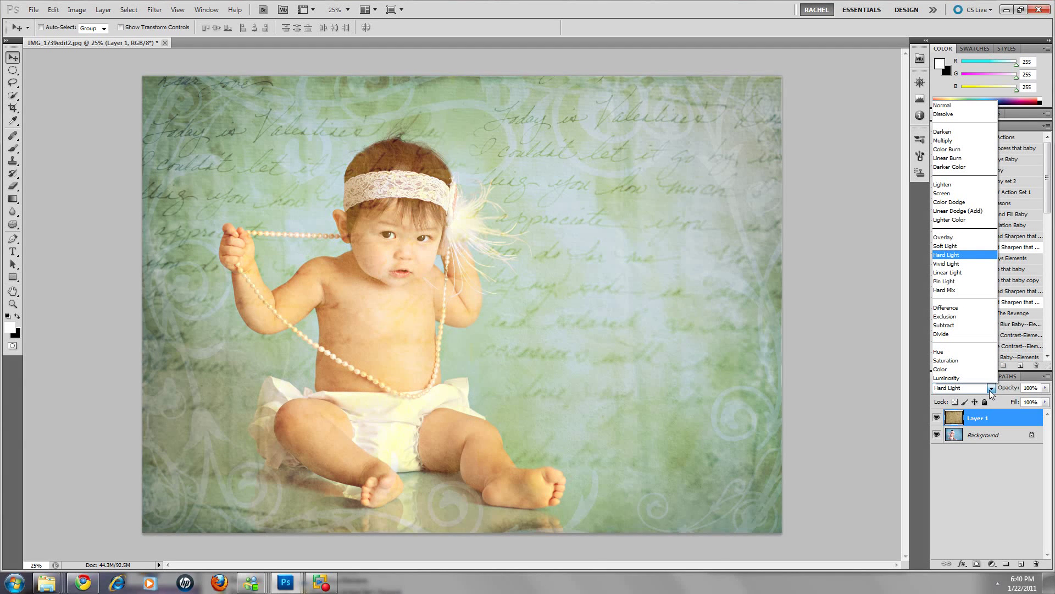
pyautogui.click(942, 238)
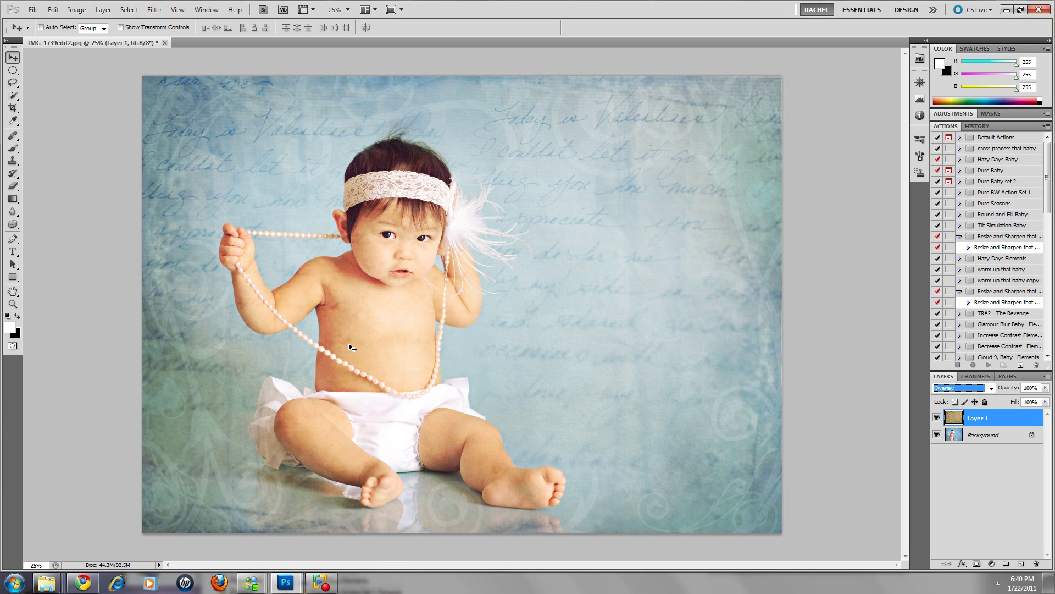
pyautogui.click(991, 388)
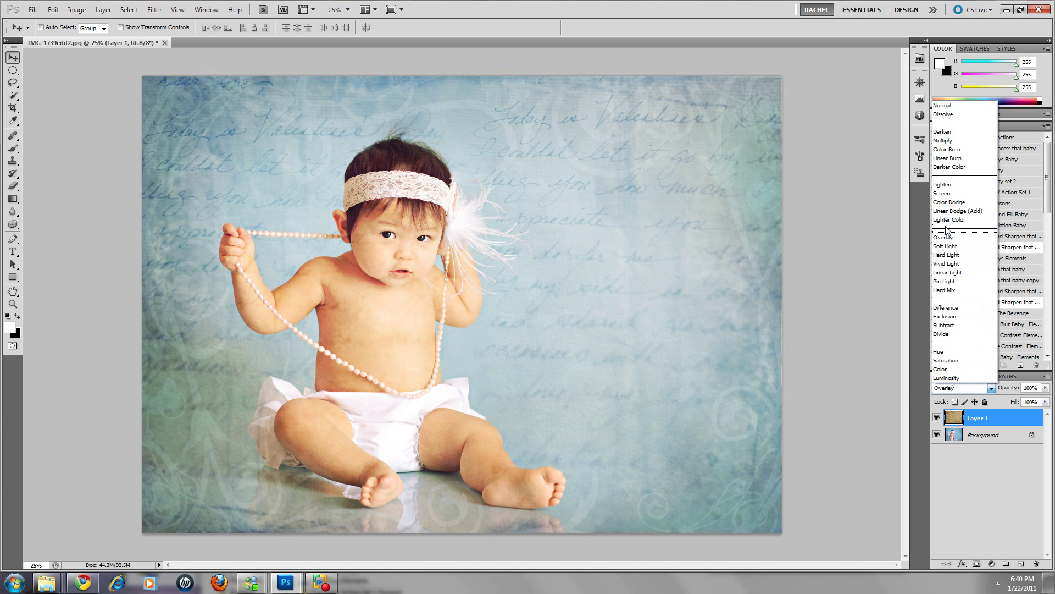
pyautogui.click(943, 140)
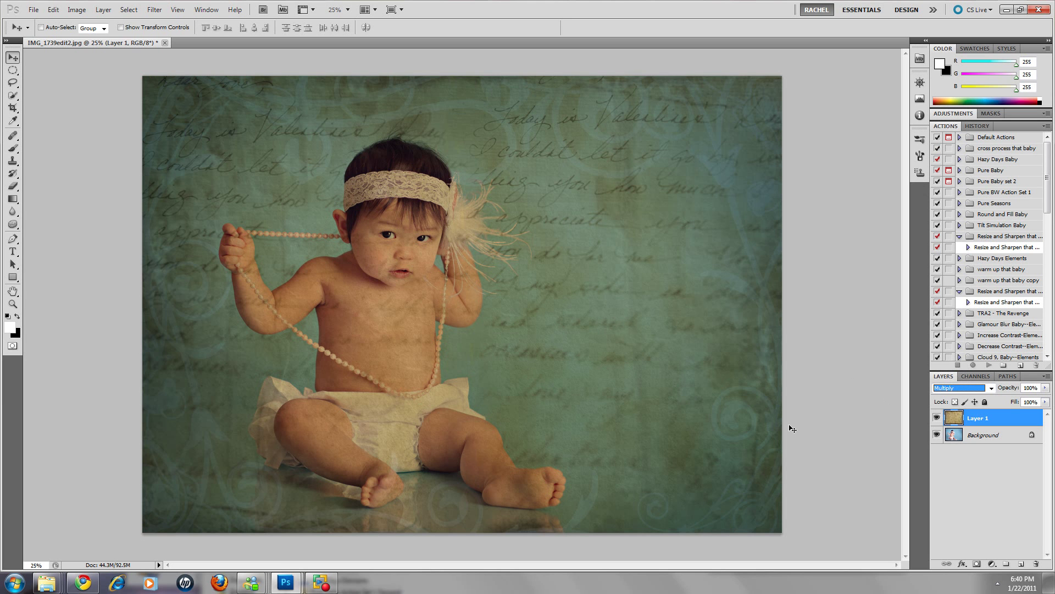
pyautogui.click(992, 387)
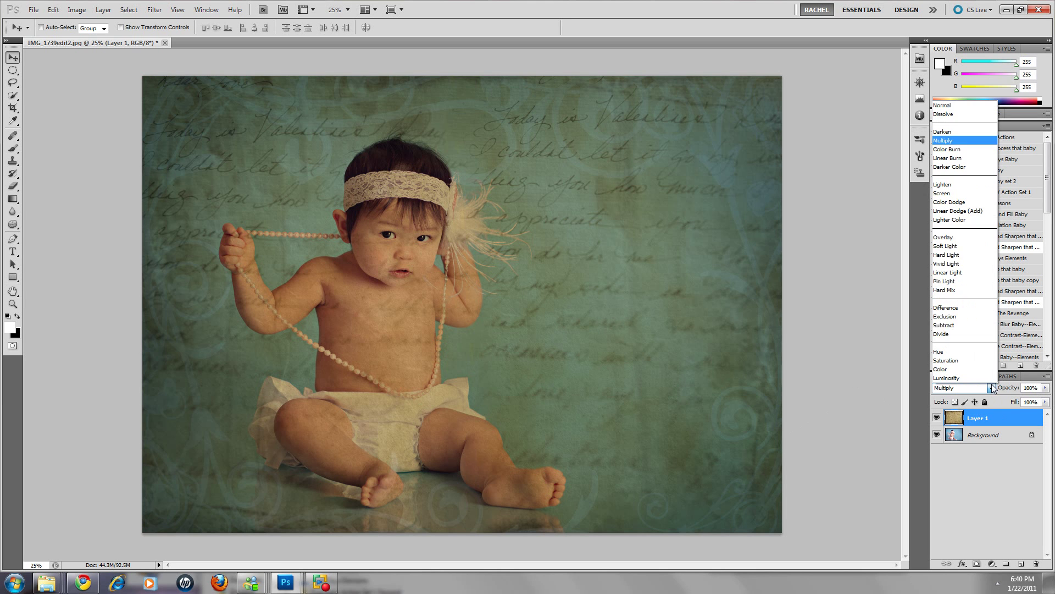
pyautogui.click(958, 246)
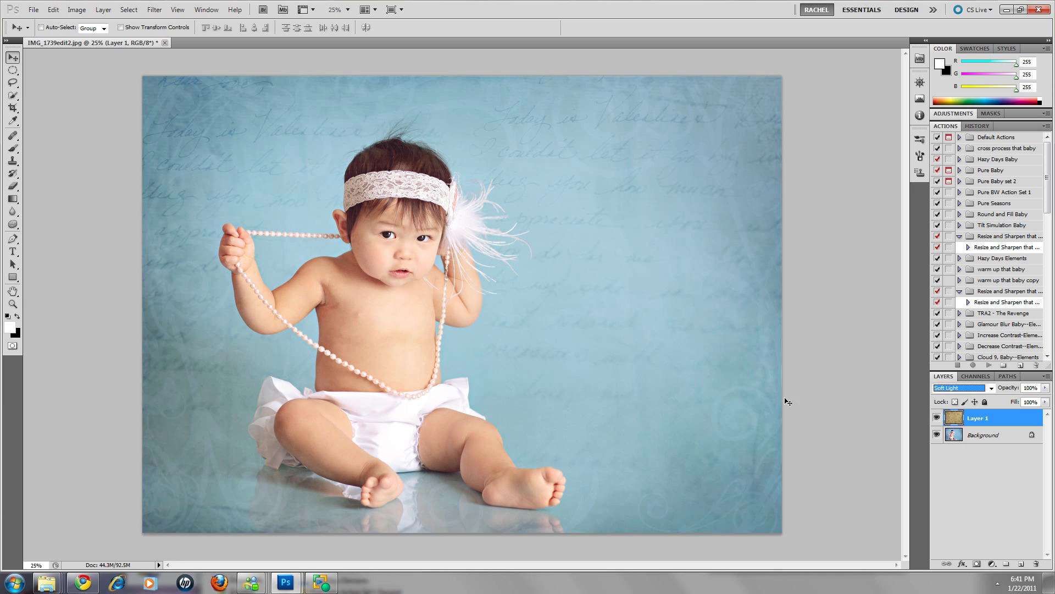
pyautogui.click(938, 418)
pyautogui.click(937, 419)
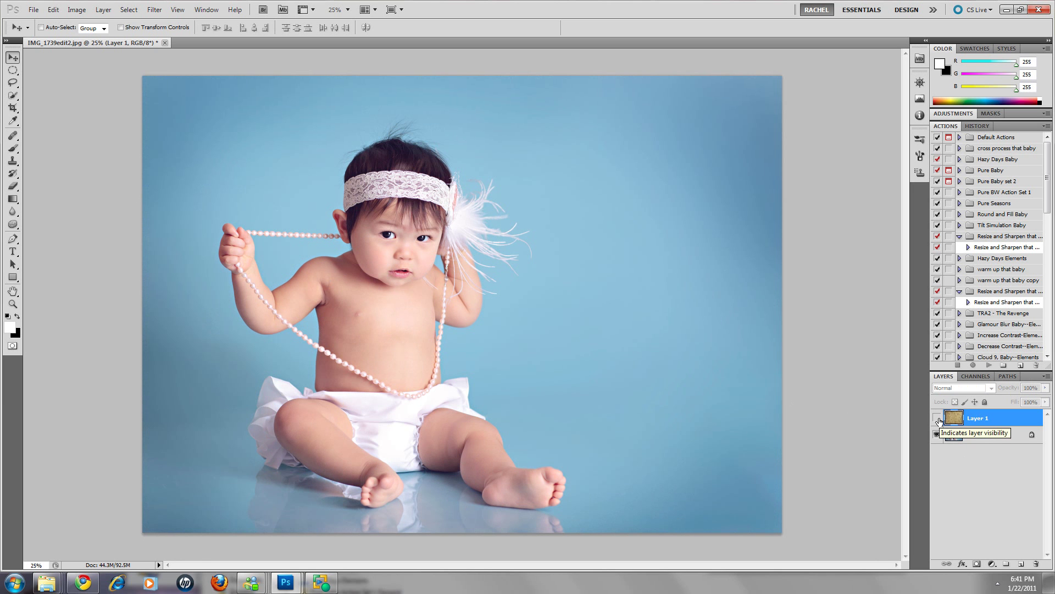
pyautogui.click(937, 419)
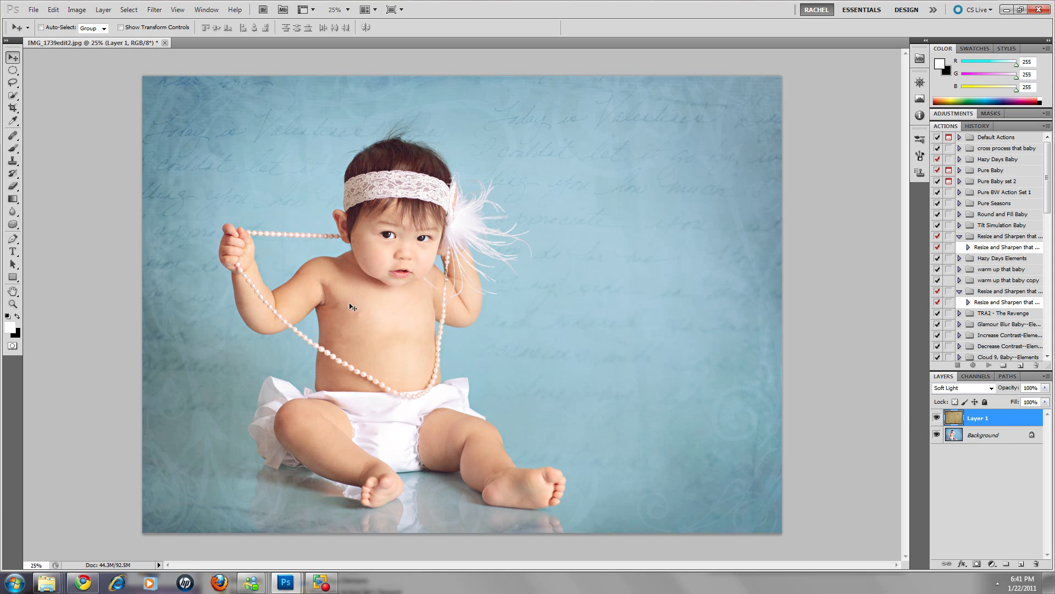
# - With the photo hidden, sample the tan paper as foreground (R182, G167, B127), then unhide the photo
pyautogui.click(937, 435)
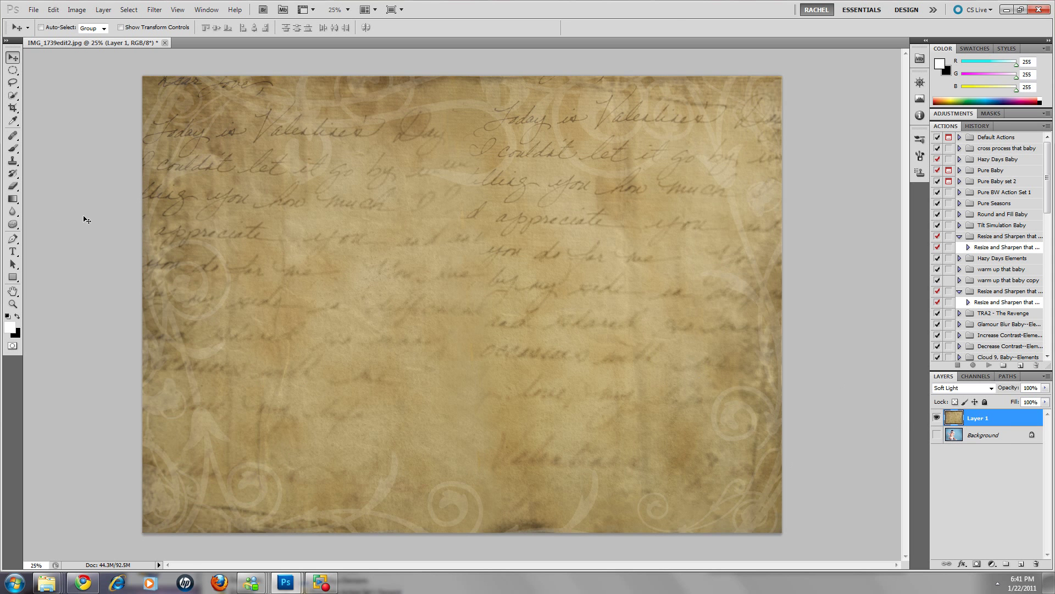
pyautogui.press('i')
pyautogui.hotkey('alt', 'i')
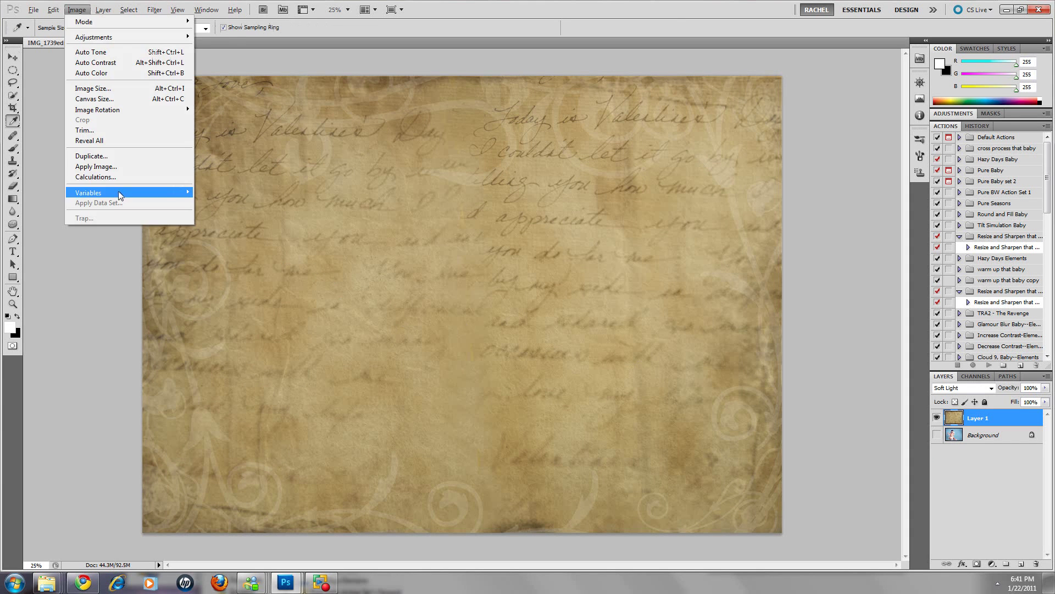
pyautogui.click(77, 298)
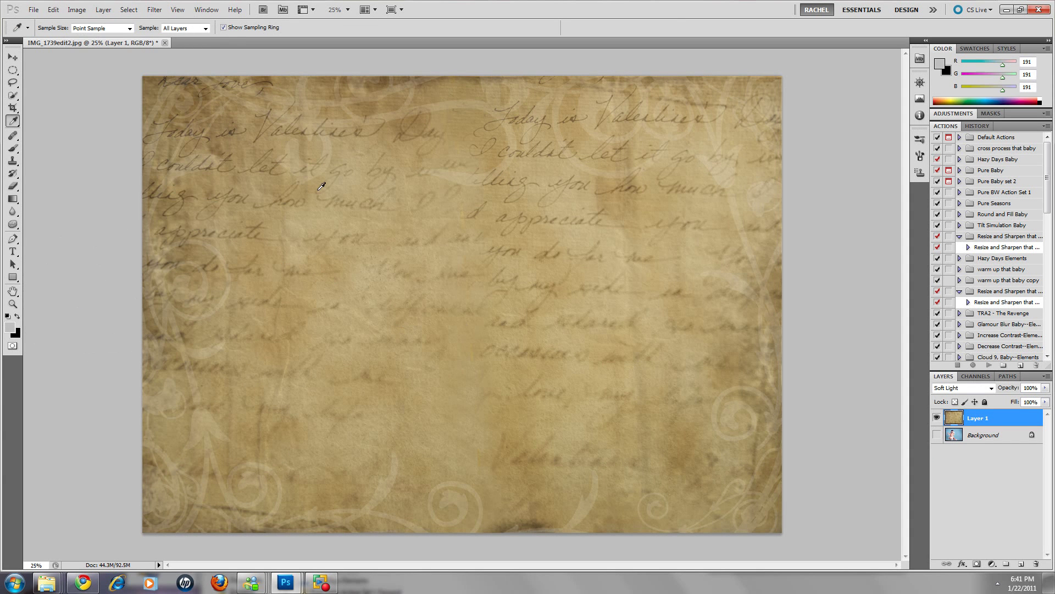
pyautogui.click(364, 159)
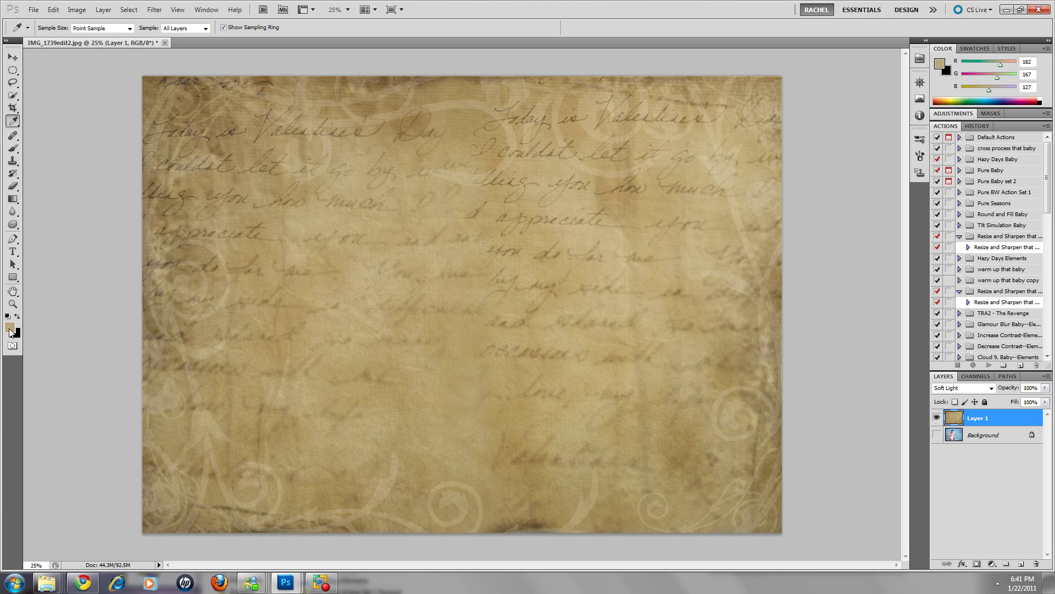
pyautogui.press('v')
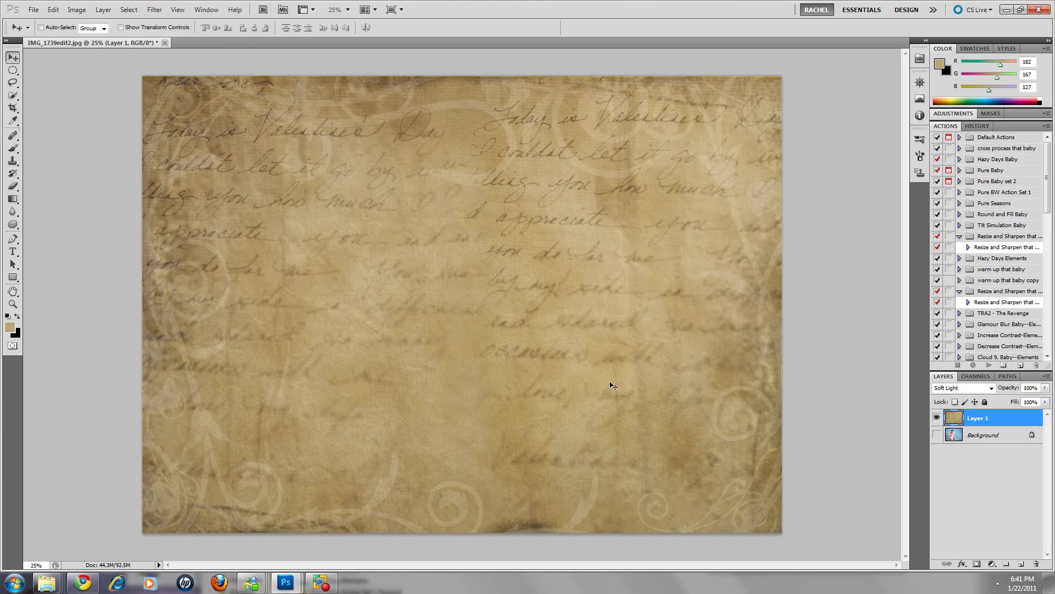
pyautogui.click(937, 436)
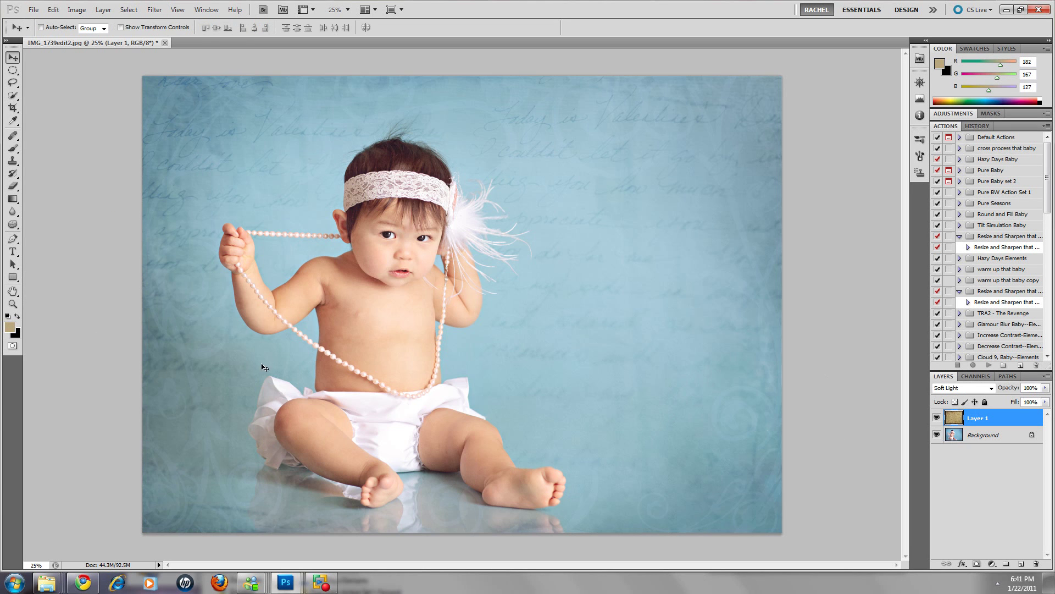
# - Brush tan at 14% opacity with a soft round brush over the baby's ear, chest and hand
pyautogui.press('b')
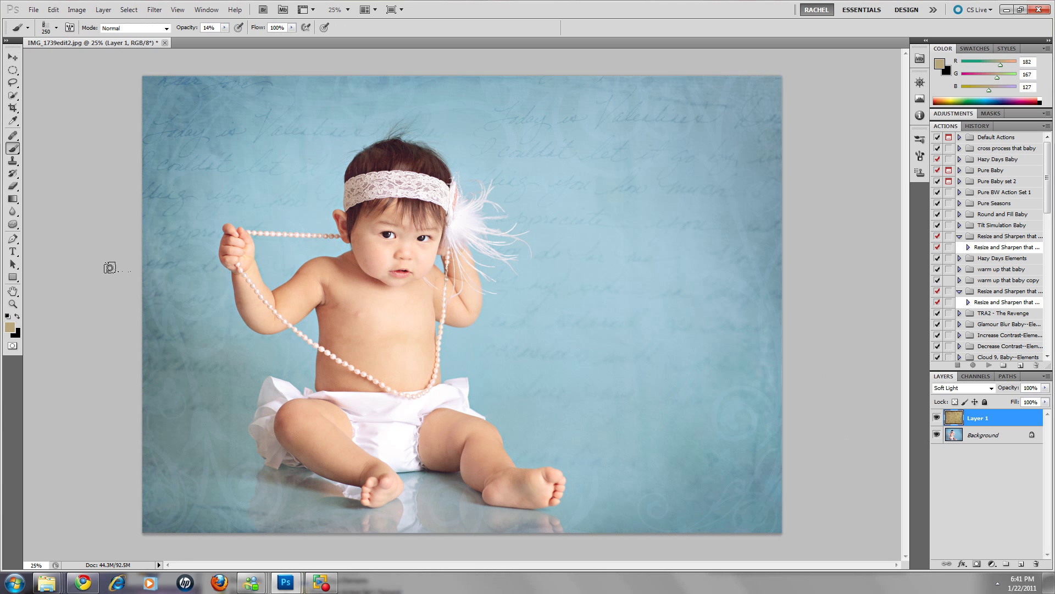
pyautogui.rightClick(158, 249)
pyautogui.click(229, 321)
pyautogui.press(']')
pyautogui.press(']')
pyautogui.press(']')
pyautogui.moveTo(420, 299)
pyautogui.mouseDown()
pyautogui.moveTo(356, 298)
pyautogui.moveTo(346, 313)
pyautogui.moveTo(341, 332)
pyautogui.moveTo(356, 326)
pyautogui.moveTo(345, 381)
pyautogui.moveTo(368, 389)
pyautogui.moveTo(381, 367)
pyautogui.moveTo(362, 332)
pyautogui.moveTo(370, 213)
pyautogui.moveTo(362, 220)
pyautogui.moveTo(363, 208)
pyautogui.moveTo(378, 237)
pyautogui.moveTo(313, 273)
pyautogui.moveTo(318, 316)
pyautogui.moveTo(297, 298)
pyautogui.mouseUp()
pyautogui.press('[')
pyautogui.press('[')
pyautogui.press('[')
pyautogui.press('[')
pyautogui.moveTo(245, 254)
pyautogui.mouseDown()
pyautogui.moveTo(253, 298)
pyautogui.moveTo(246, 248)
pyautogui.moveTo(229, 252)
pyautogui.moveTo(259, 308)
pyautogui.moveTo(244, 296)
pyautogui.moveTo(247, 310)
pyautogui.moveTo(244, 295)
pyautogui.moveTo(249, 314)
pyautogui.moveTo(237, 291)
pyautogui.moveTo(250, 322)
pyautogui.moveTo(283, 331)
pyautogui.moveTo(313, 307)
pyautogui.moveTo(309, 273)
pyautogui.moveTo(290, 295)
pyautogui.moveTo(316, 275)
pyautogui.moveTo(296, 297)
pyautogui.moveTo(317, 289)
pyautogui.moveTo(305, 285)
pyautogui.moveTo(275, 310)
pyautogui.moveTo(326, 273)
pyautogui.moveTo(327, 378)
pyautogui.moveTo(336, 389)
pyautogui.moveTo(333, 373)
pyautogui.moveTo(367, 375)
pyautogui.moveTo(353, 381)
pyautogui.moveTo(349, 342)
pyautogui.moveTo(358, 333)
pyautogui.moveTo(423, 363)
pyautogui.moveTo(419, 314)
pyautogui.moveTo(446, 308)
pyautogui.moveTo(440, 299)
pyautogui.moveTo(435, 391)
pyautogui.moveTo(456, 443)
pyautogui.moveTo(438, 453)
pyautogui.moveTo(447, 423)
pyautogui.moveTo(438, 414)
pyautogui.moveTo(481, 450)
pyautogui.moveTo(477, 476)
pyautogui.moveTo(489, 439)
pyautogui.moveTo(509, 493)
pyautogui.moveTo(520, 479)
pyautogui.moveTo(553, 493)
pyautogui.moveTo(415, 449)
pyautogui.moveTo(385, 487)
pyautogui.moveTo(355, 482)
pyautogui.moveTo(332, 457)
pyautogui.moveTo(318, 462)
pyautogui.moveTo(343, 473)
pyautogui.moveTo(279, 401)
pyautogui.moveTo(270, 446)
pyautogui.moveTo(267, 434)
pyautogui.moveTo(286, 456)
pyautogui.moveTo(287, 396)
pyautogui.moveTo(275, 391)
pyautogui.moveTo(271, 410)
pyautogui.moveTo(313, 405)
pyautogui.moveTo(430, 455)
pyautogui.mouseUp()
pyautogui.click(1045, 388)
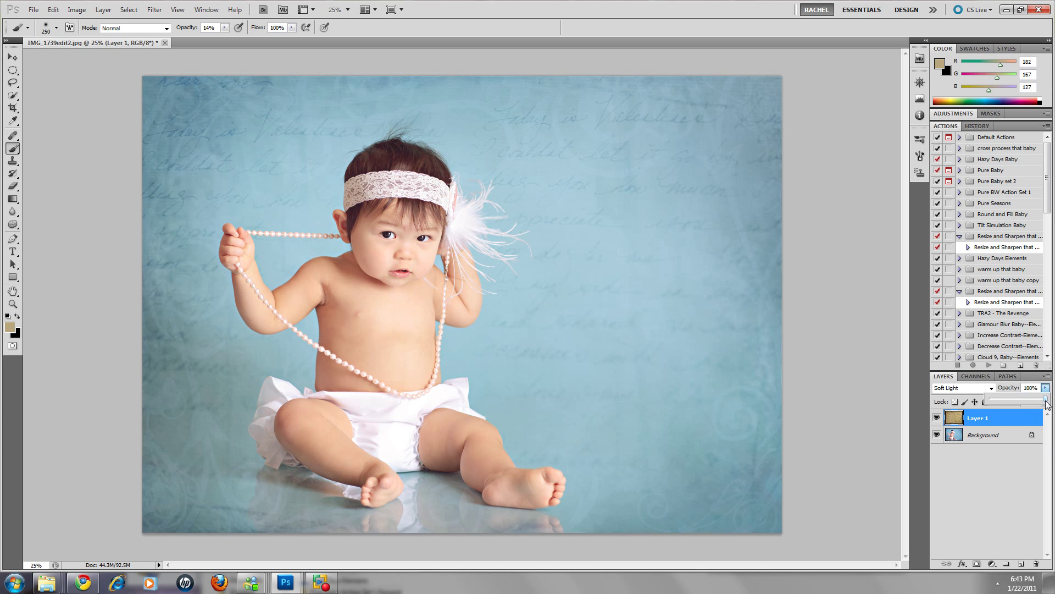
pyautogui.moveTo(1048, 405)
pyautogui.mouseDown()
pyautogui.moveTo(1023, 403)
pyautogui.moveTo(1046, 404)
pyautogui.mouseUp()
pyautogui.moveTo(1044, 401)
pyautogui.mouseDown()
pyautogui.moveTo(1000, 400)
pyautogui.moveTo(1053, 401)
pyautogui.mouseUp()
pyautogui.click(972, 418)
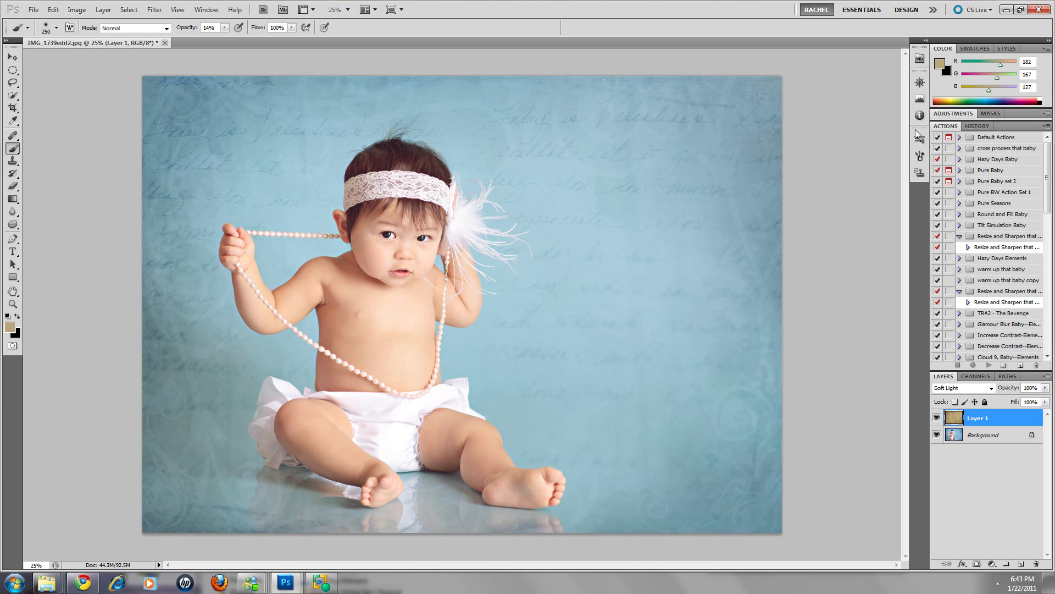
# - Create a default Hue/Saturation adjustment layer with mask from the Adjustments panel
pyautogui.click(947, 117)
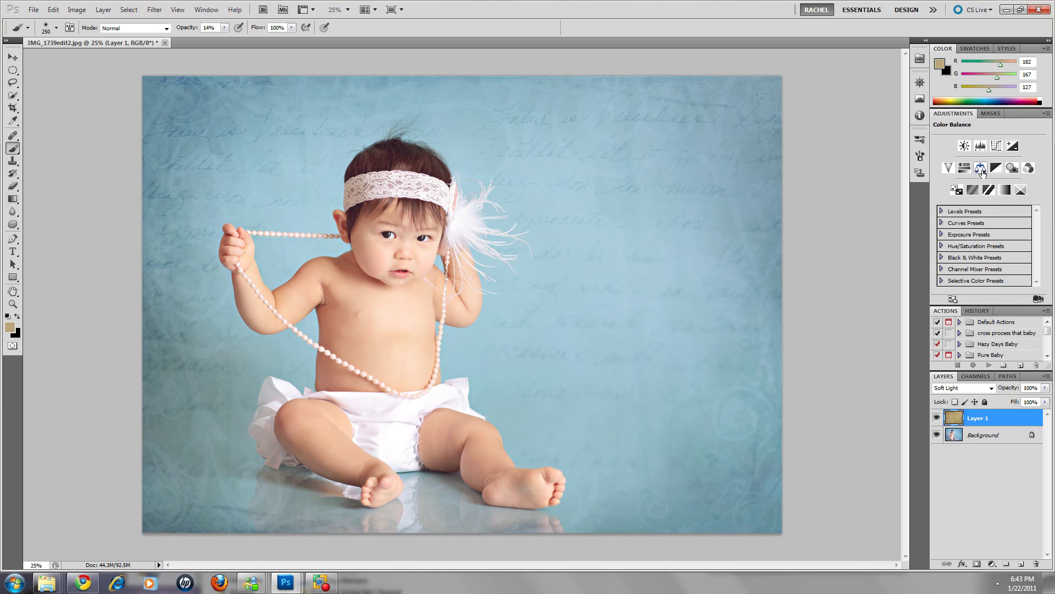
pyautogui.click(966, 173)
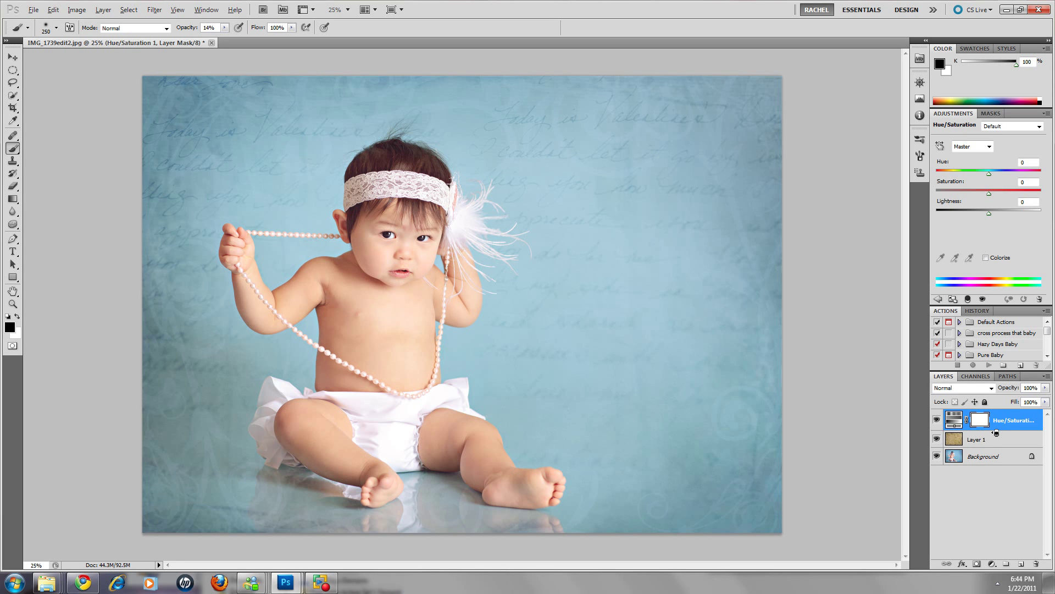
# - Clip the Hue/Saturation layer to the texture and set its Saturation to -5
pyautogui.keyDown('alt'); pyautogui.click(995, 432); pyautogui.keyUp('alt')
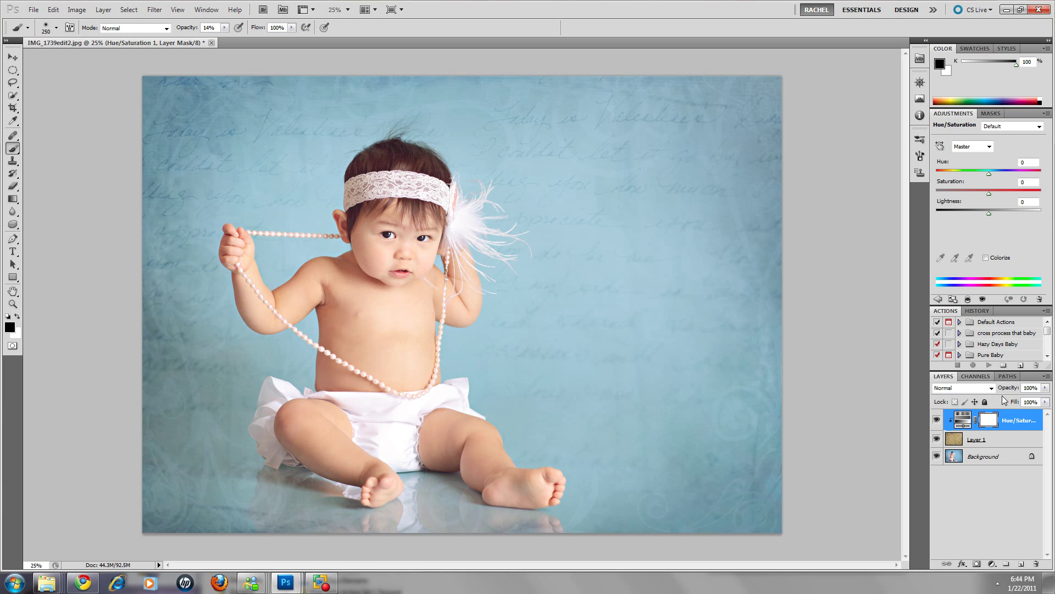
pyautogui.moveTo(988, 194); pyautogui.dragTo(985, 196)
pyautogui.moveTo(989, 197); pyautogui.dragTo(974, 202)
pyautogui.click(936, 439)
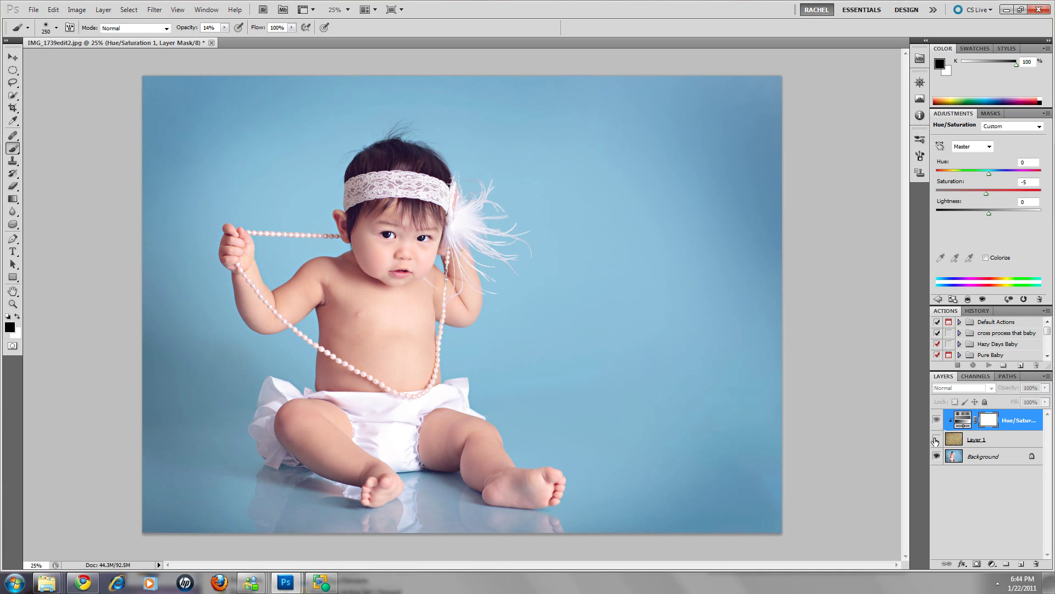
pyautogui.click(936, 439)
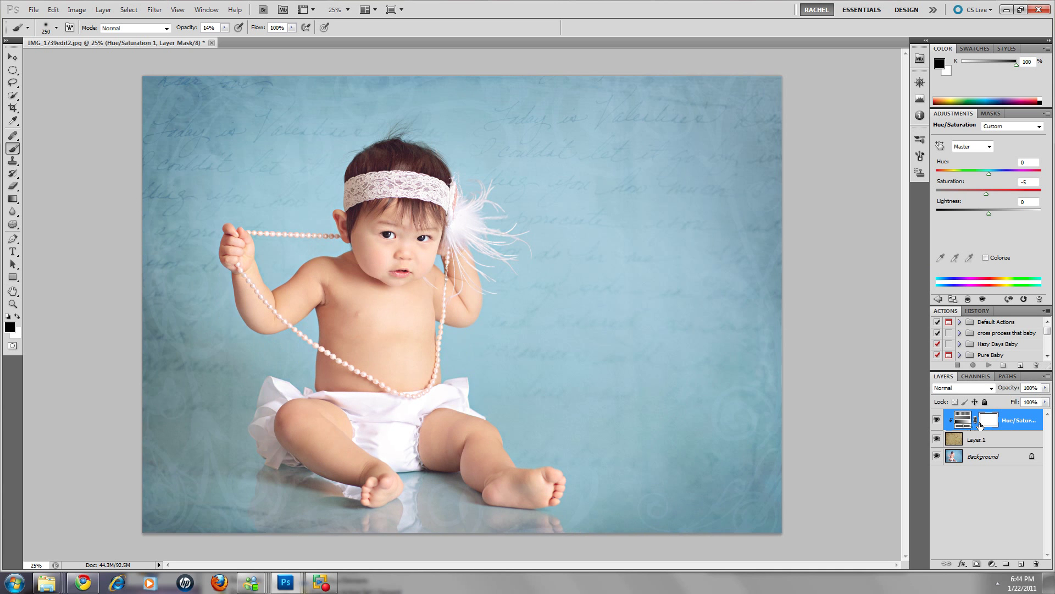
pyautogui.click(936, 439)
pyautogui.click(937, 439)
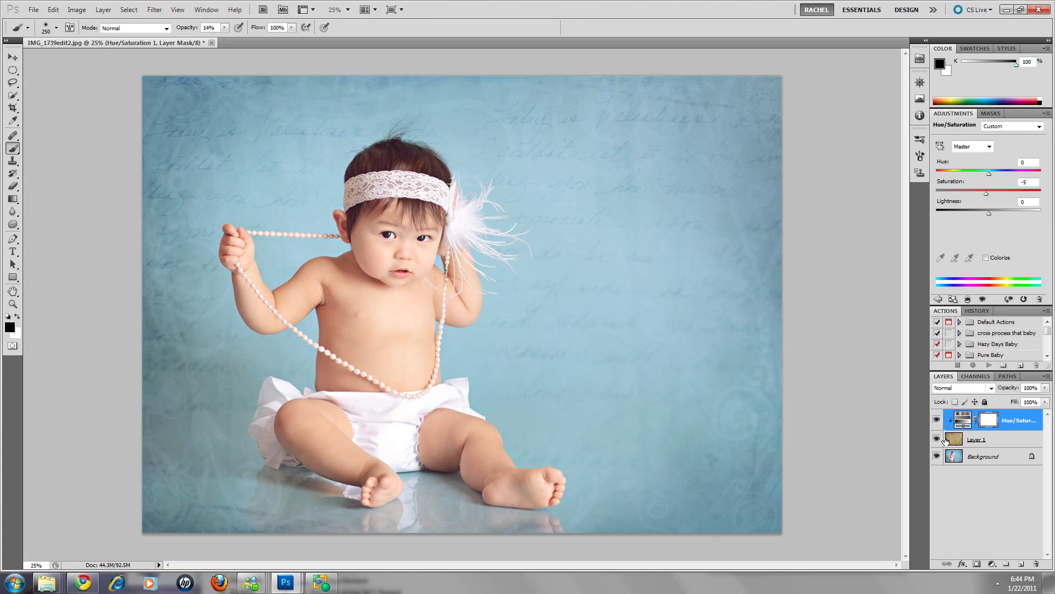